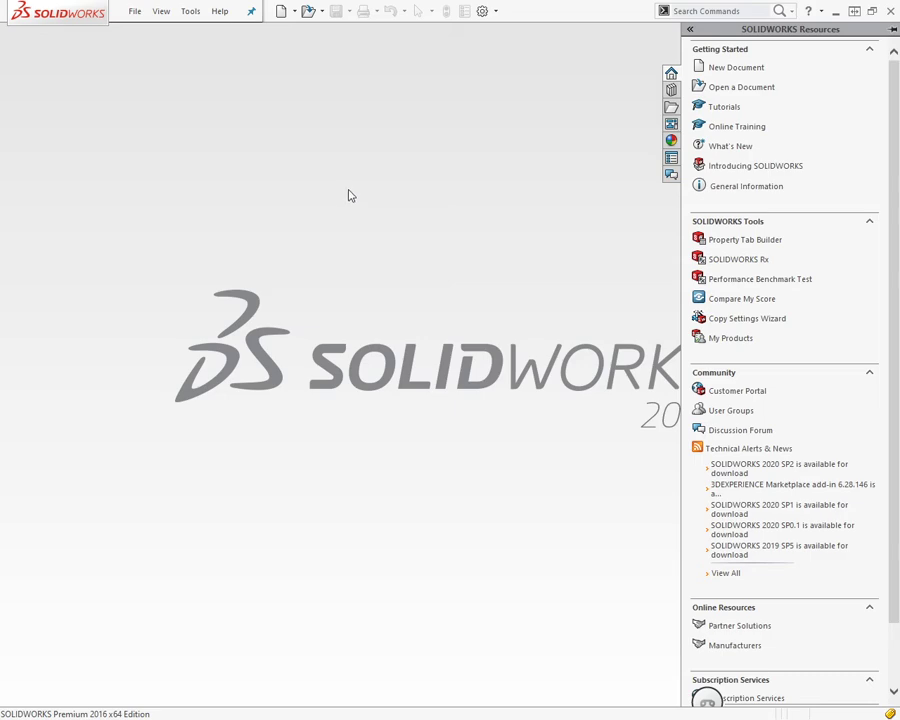
- Open the File menu and dismiss it without choosing a command, leaving the blank start screen
{"action": "left_click", "coordinate": [132, 15]}
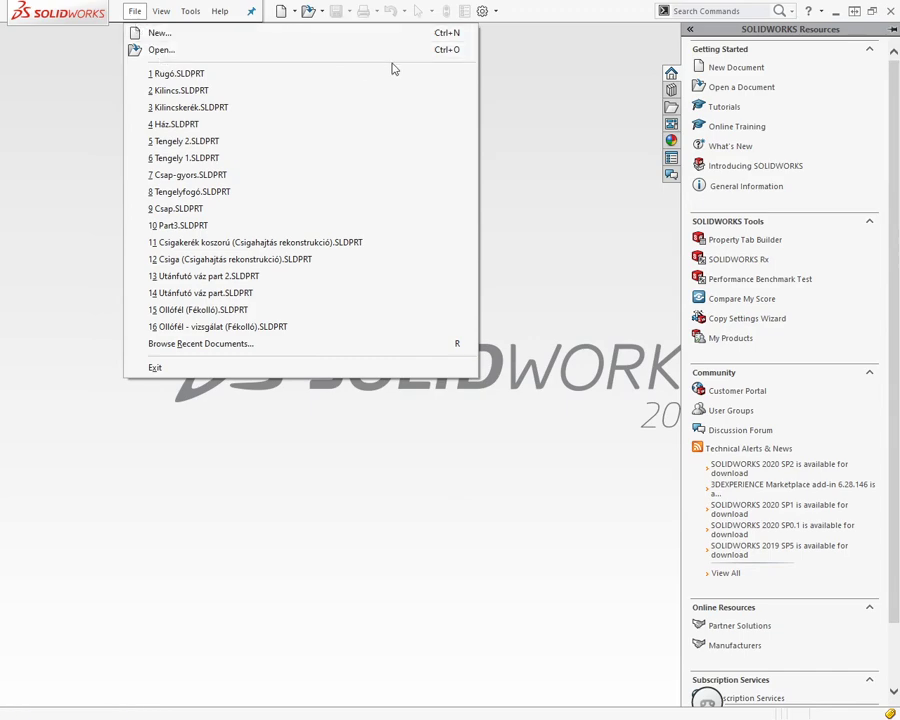
{"action": "left_click", "coordinate": [122, 441]}
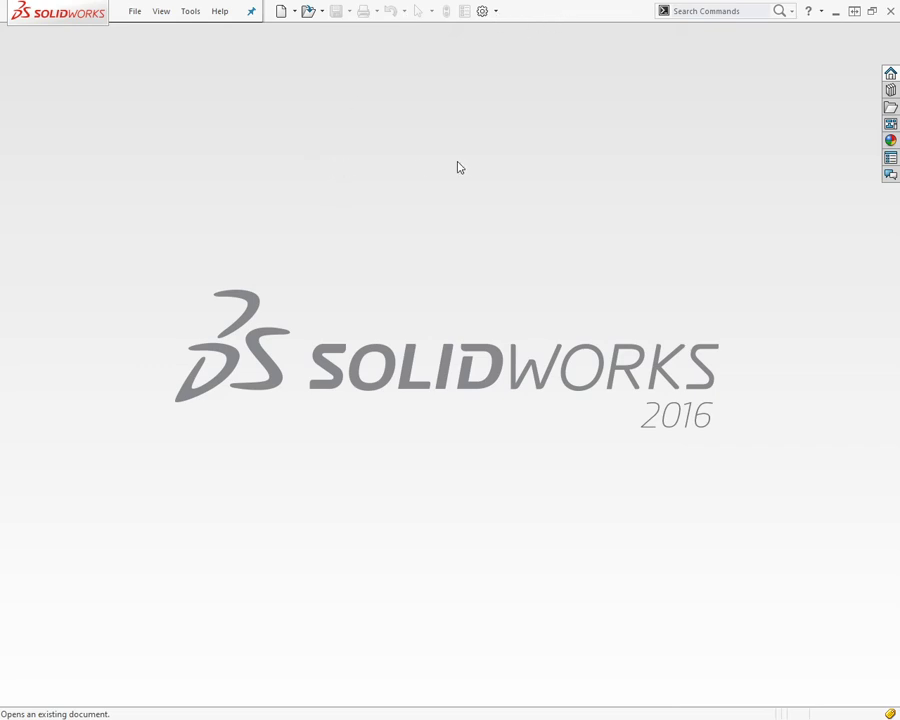
- Bring up the New SOLIDWORKS Document dialog from the quick-access toolbar
{"action": "left_click", "coordinate": [281, 12]}
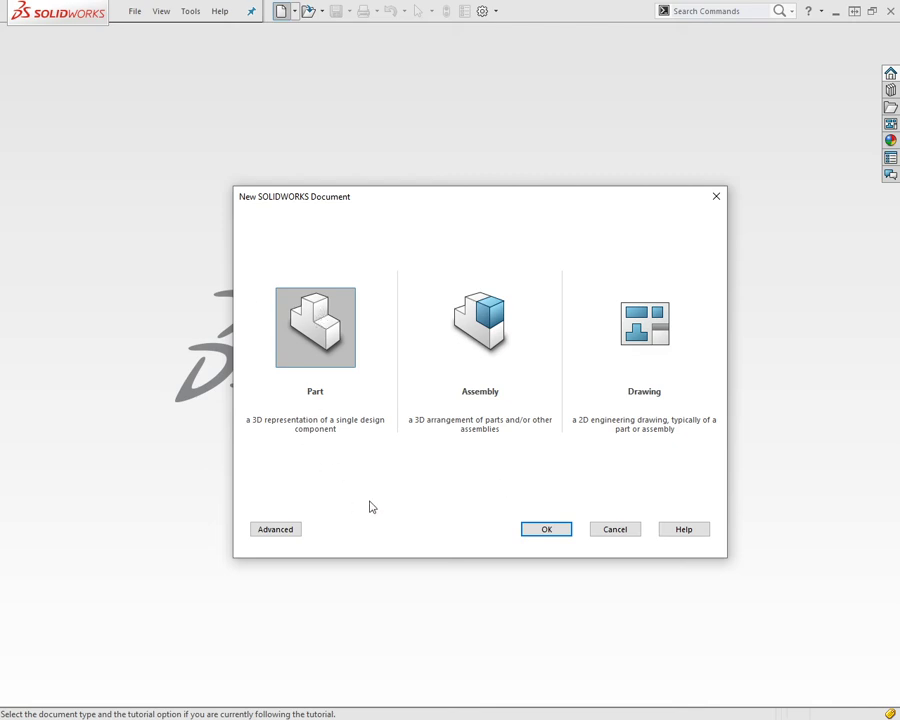
- Confirm Part in the New SOLIDWORKS Document dialog to open blank Part1 with MMGS units
{"action": "left_click", "coordinate": [550, 529]}
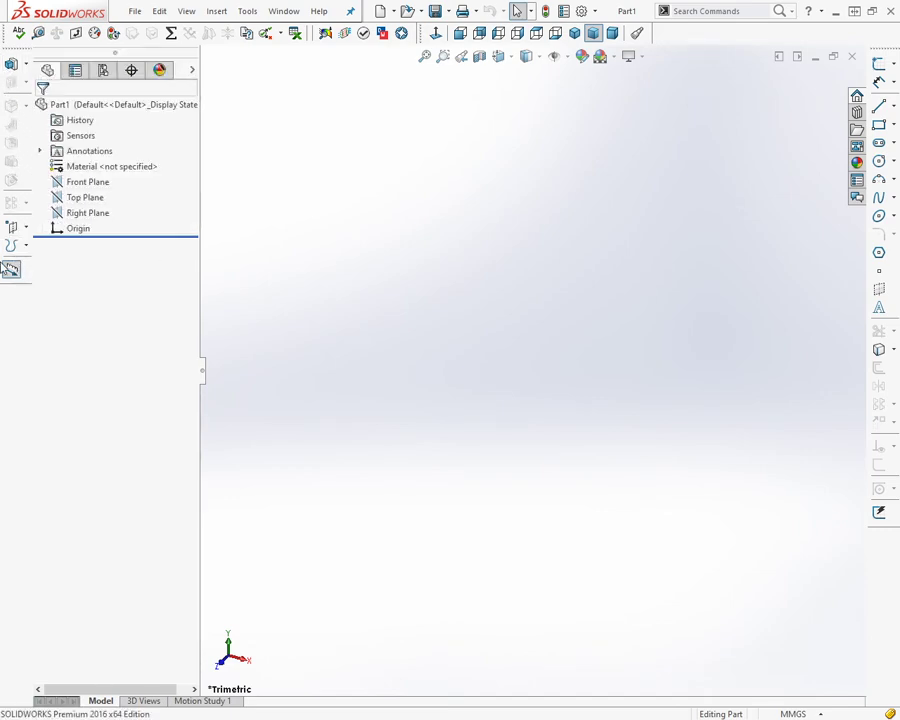
{"action": "left_click", "coordinate": [10, 268]}
{"action": "right_click", "coordinate": [724, 34]}
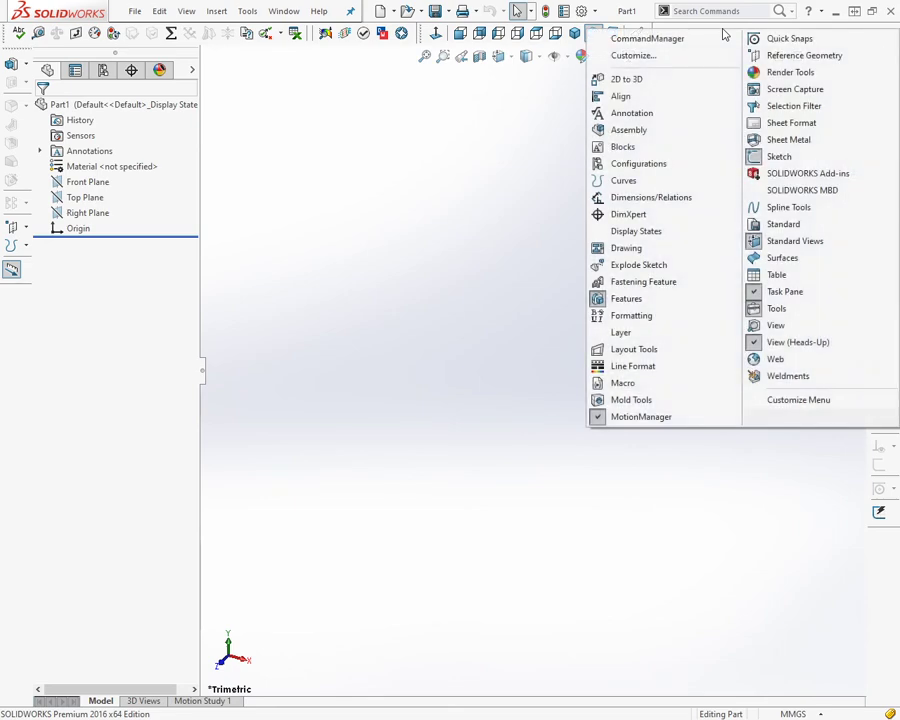
{"action": "left_click", "coordinate": [645, 40]}
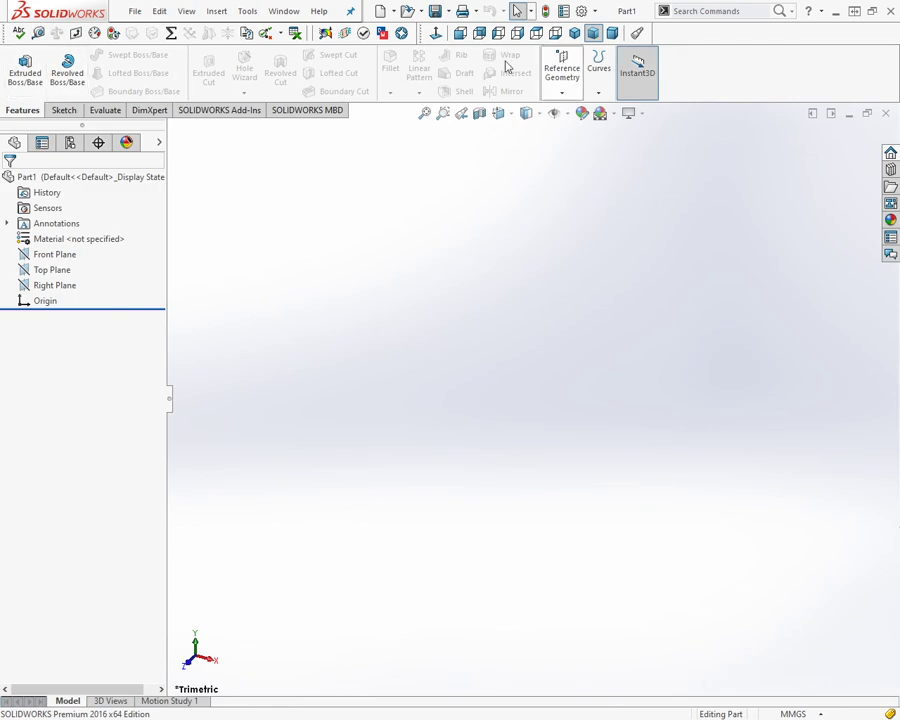
{"action": "right_click", "coordinate": [694, 35]}
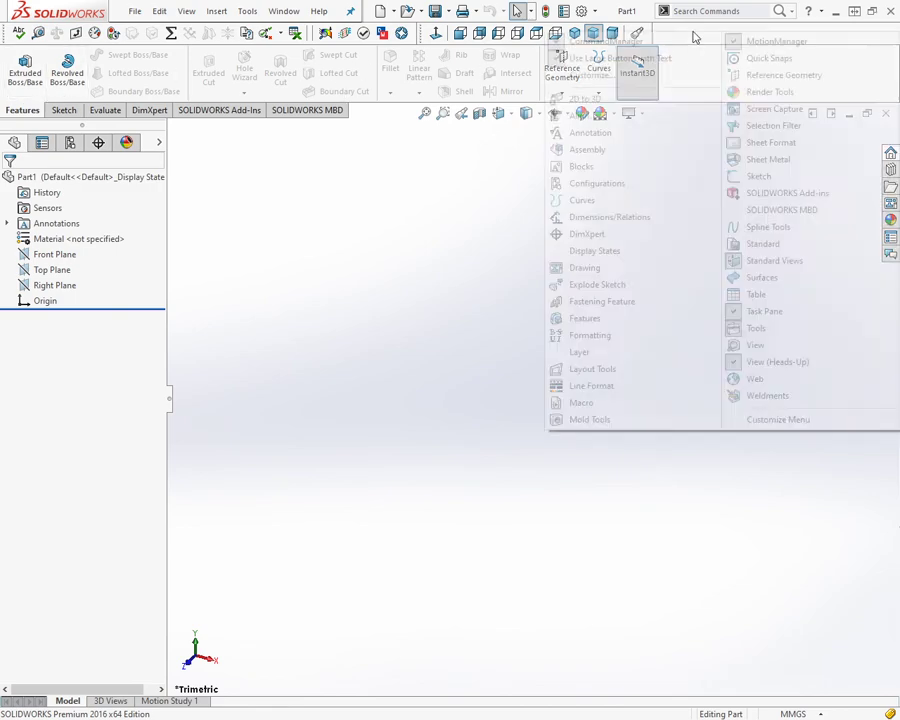
{"action": "left_click", "coordinate": [596, 45]}
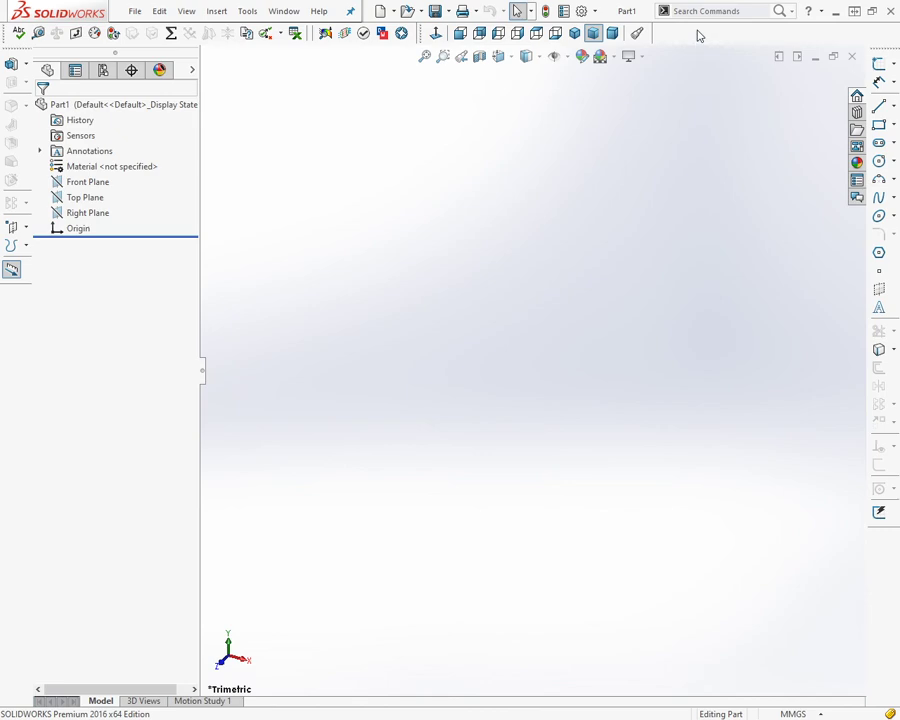
{"action": "right_click", "coordinate": [699, 36]}
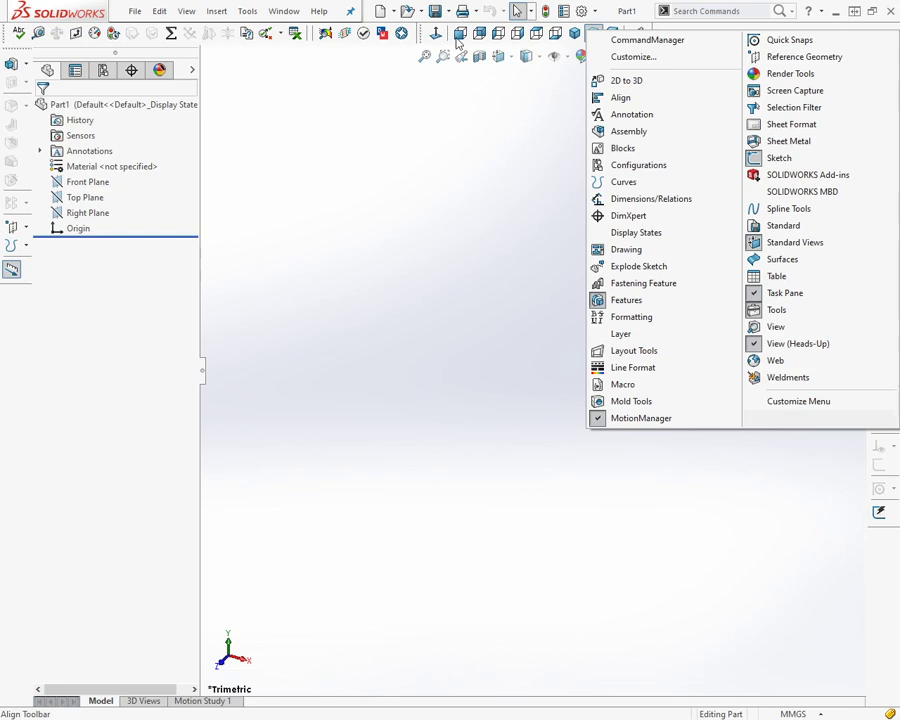
{"action": "left_click", "coordinate": [153, 364]}
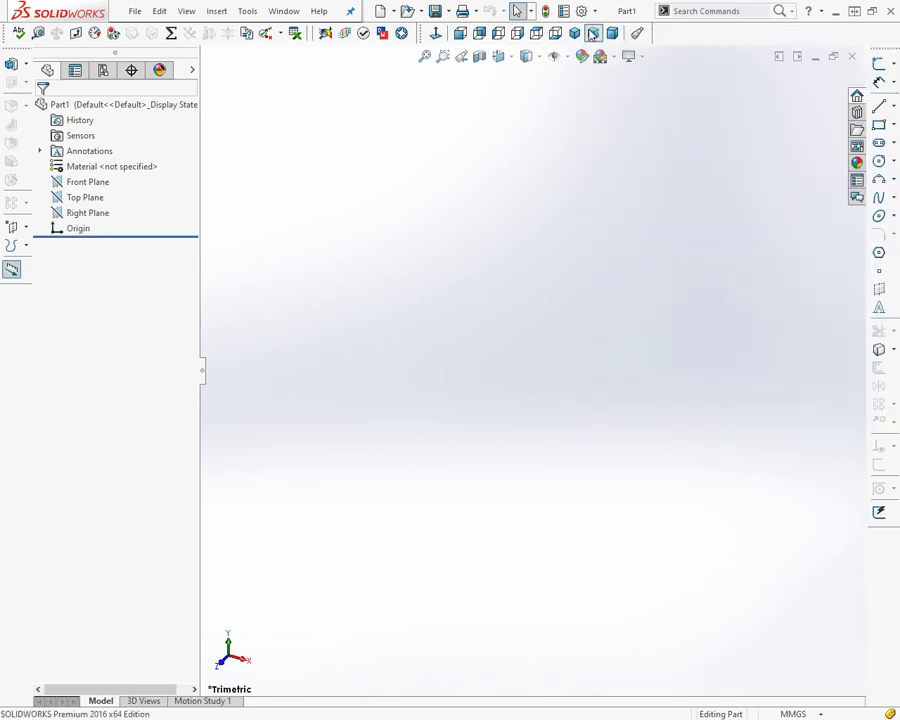